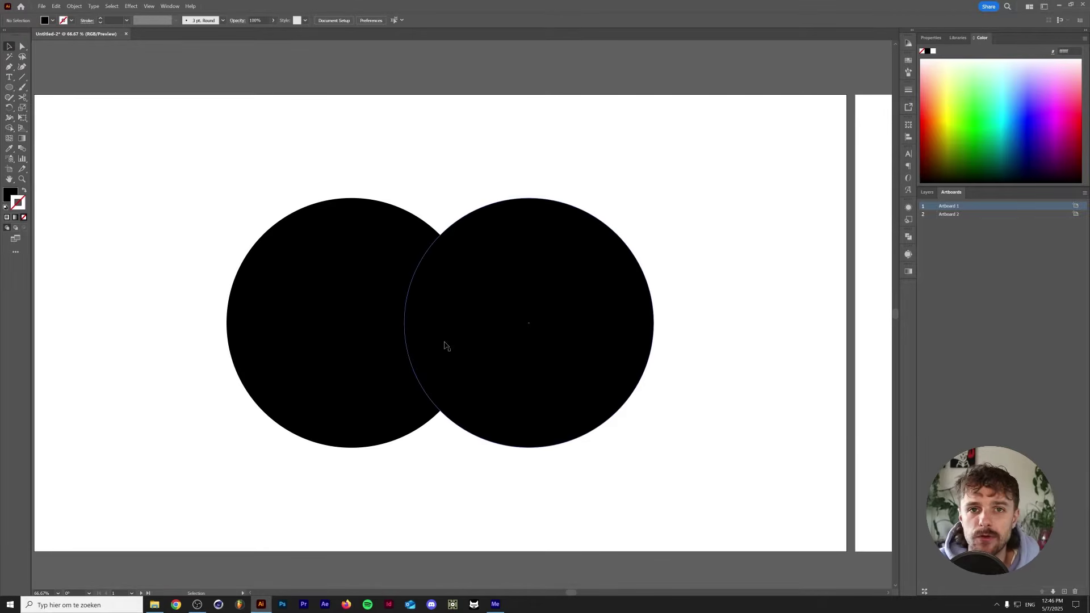
Show the layers list, select both overlapping black circles and bring up the Pathfinder options
key("F7")
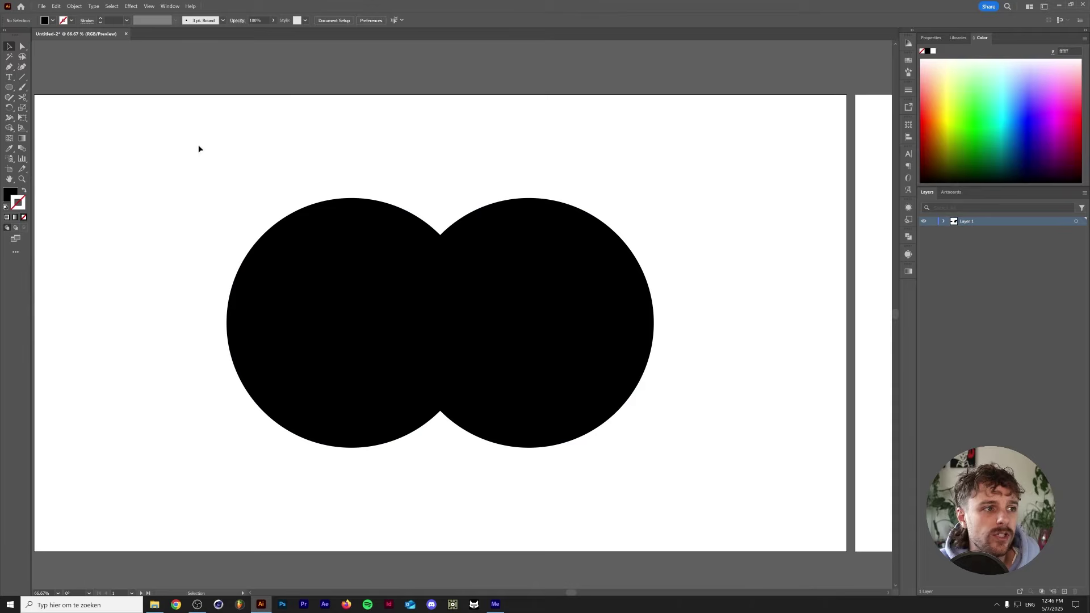
key("ctrl+a")
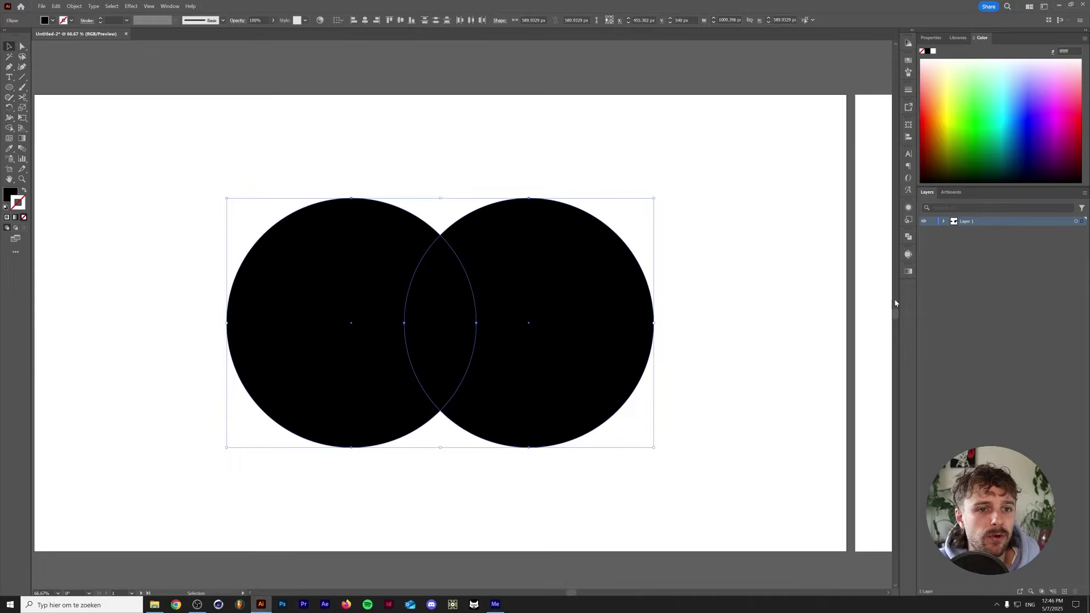
left_click(908, 238)
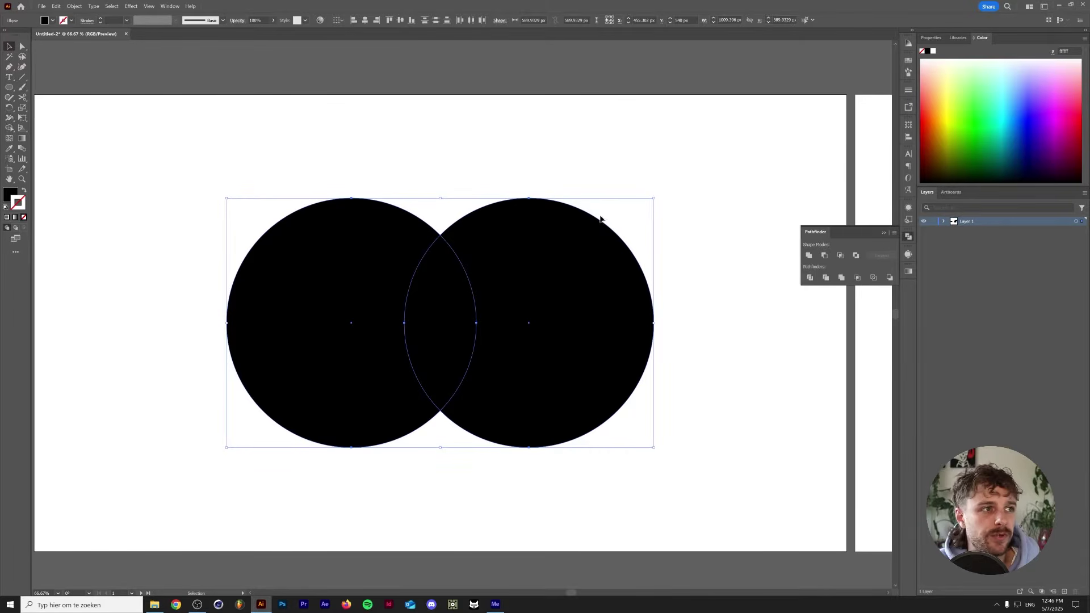
left_click(171, 6)
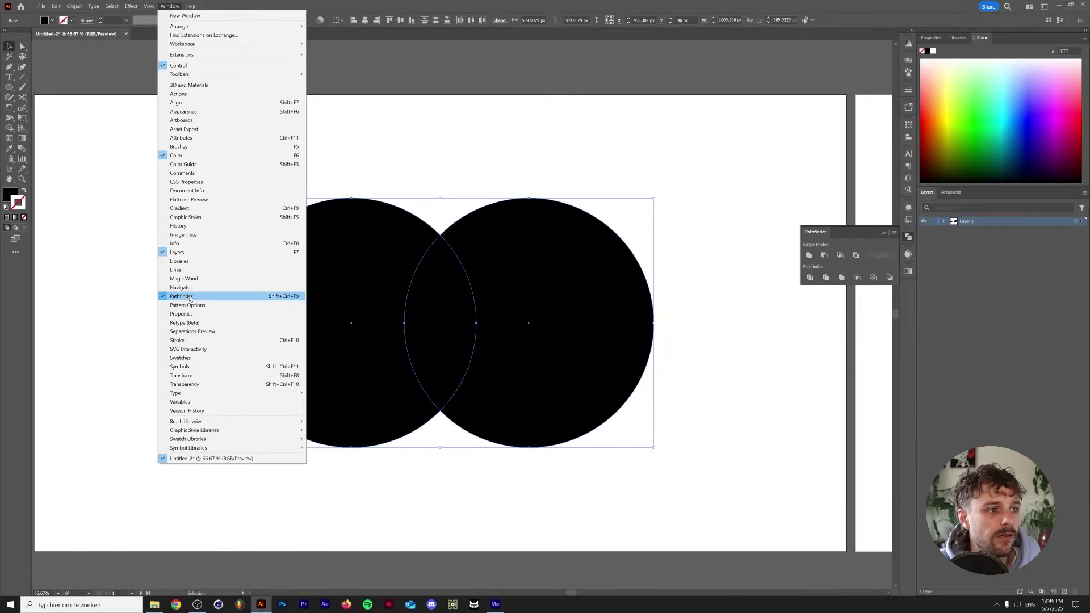
left_click(941, 309)
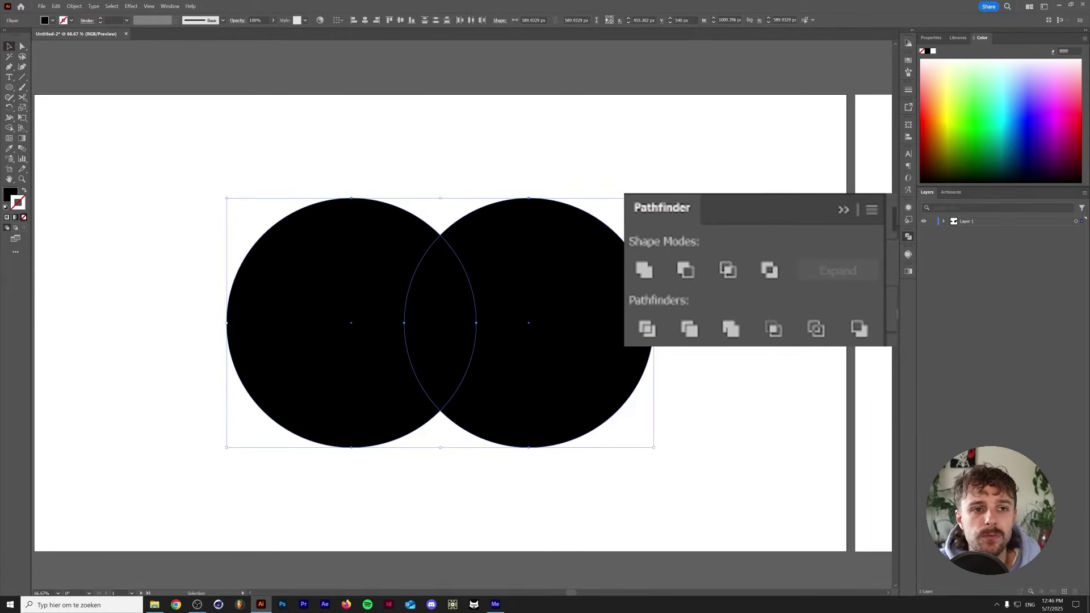
Unite the two circles into one shape, try moving it, and undo the move
left_click(643, 270)
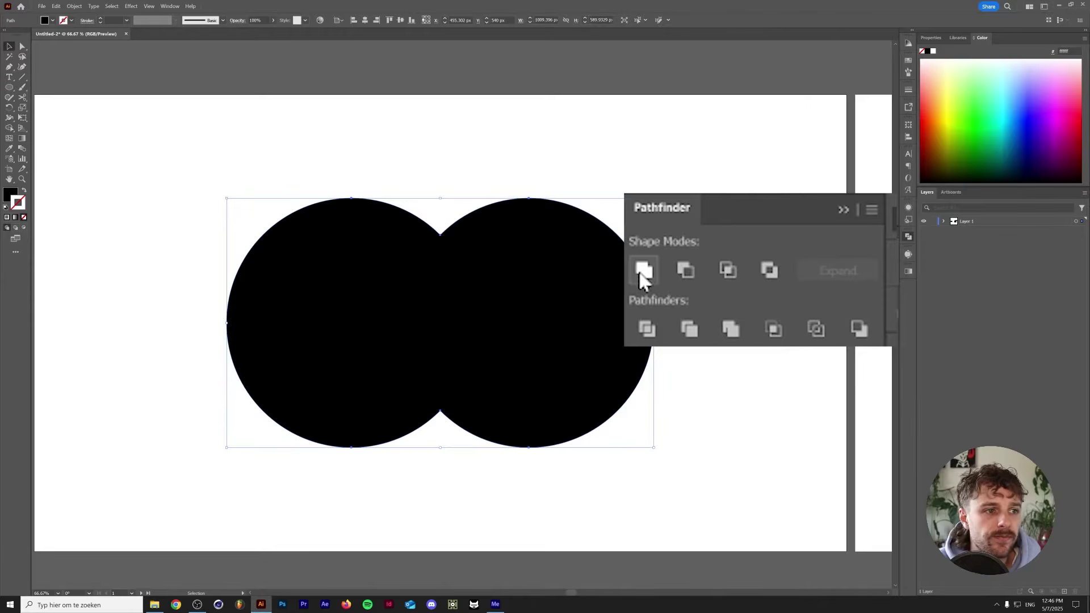
left_click(489, 169)
left_click_drag(536, 227, 370, 209)
key("ctrl+z")
Try rounding the two inward corners of the united shape, and undo back to two separate circles
key("a")
left_click(440, 233)
left_click(440, 408, "shift")
left_click_drag(441, 419, 439, 497)
left_click(439, 497)
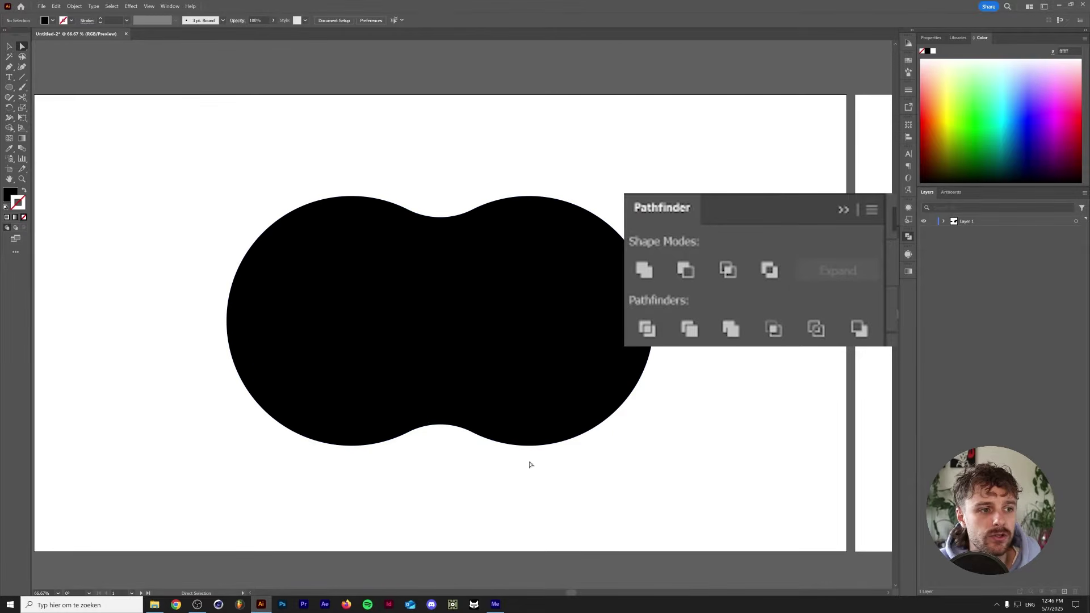
key("ctrl+z")
key("ctrl+z")
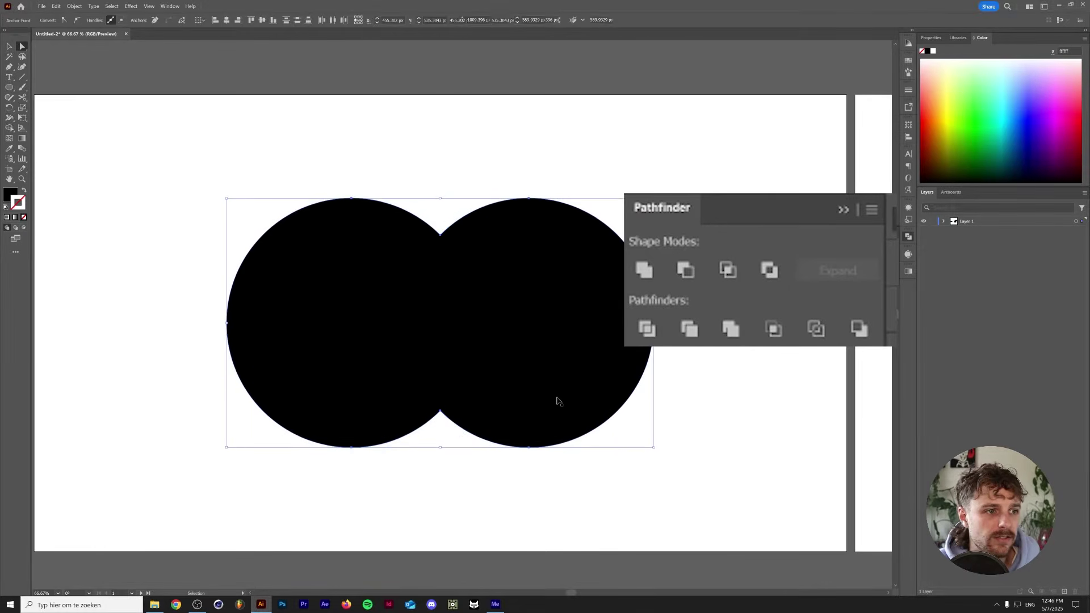
key("v")
left_click(556, 184)
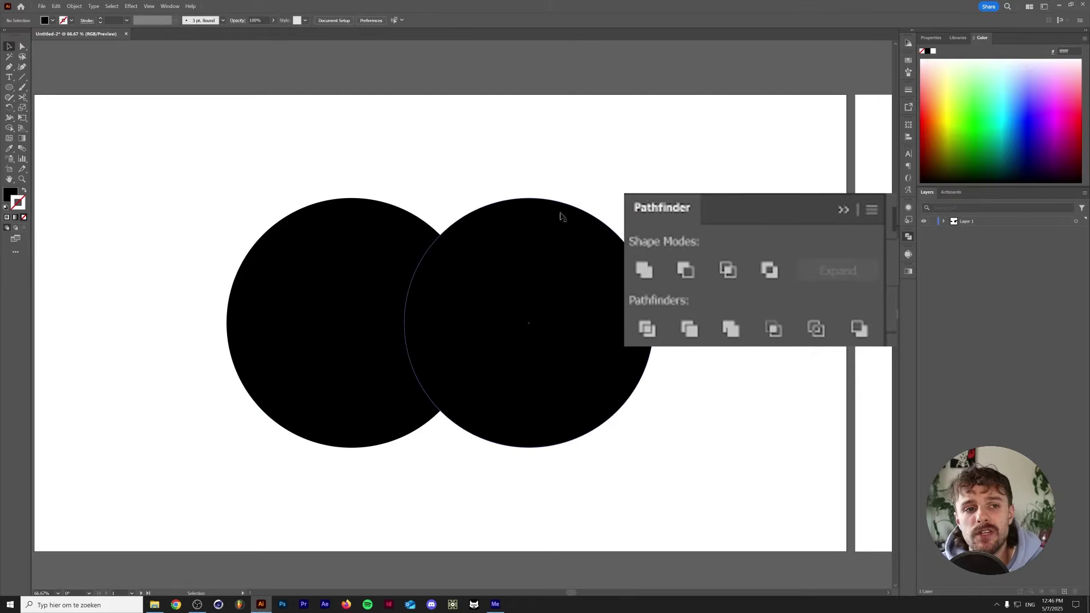
With both circles selected, try Minus Front and Intersect in turn, undoing each operation
left_click(462, 243)
left_click(377, 312)
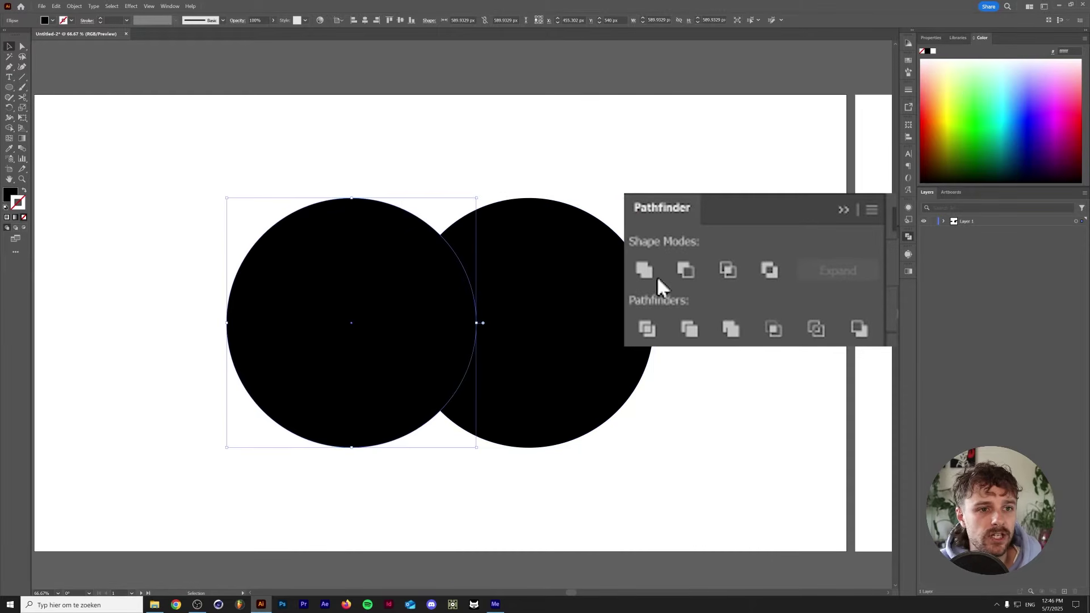
left_click(574, 384, "shift")
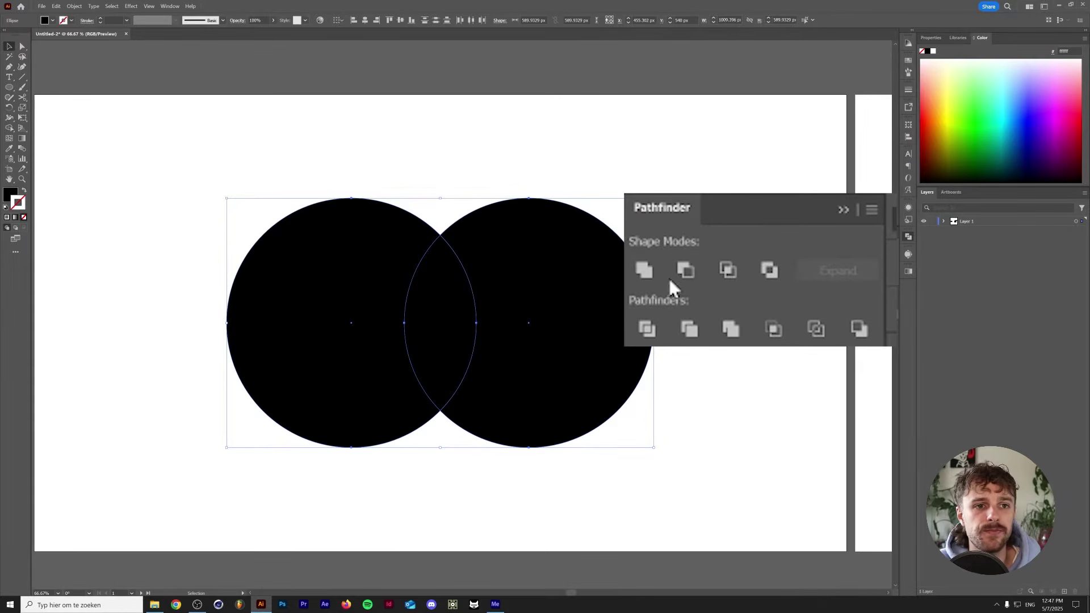
left_click(684, 271)
left_click(442, 344)
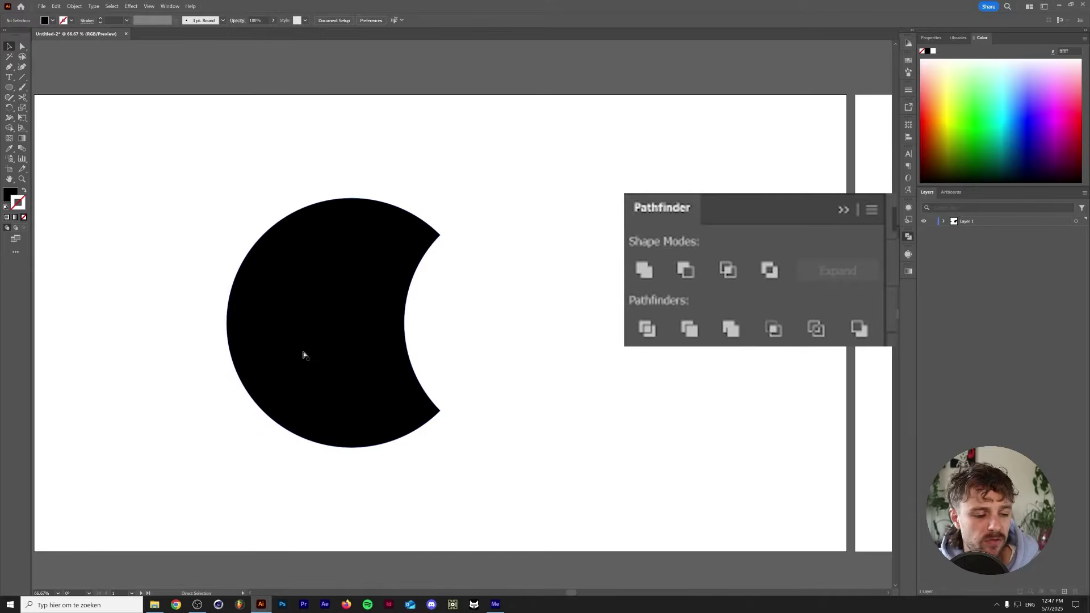
key("ctrl+z")
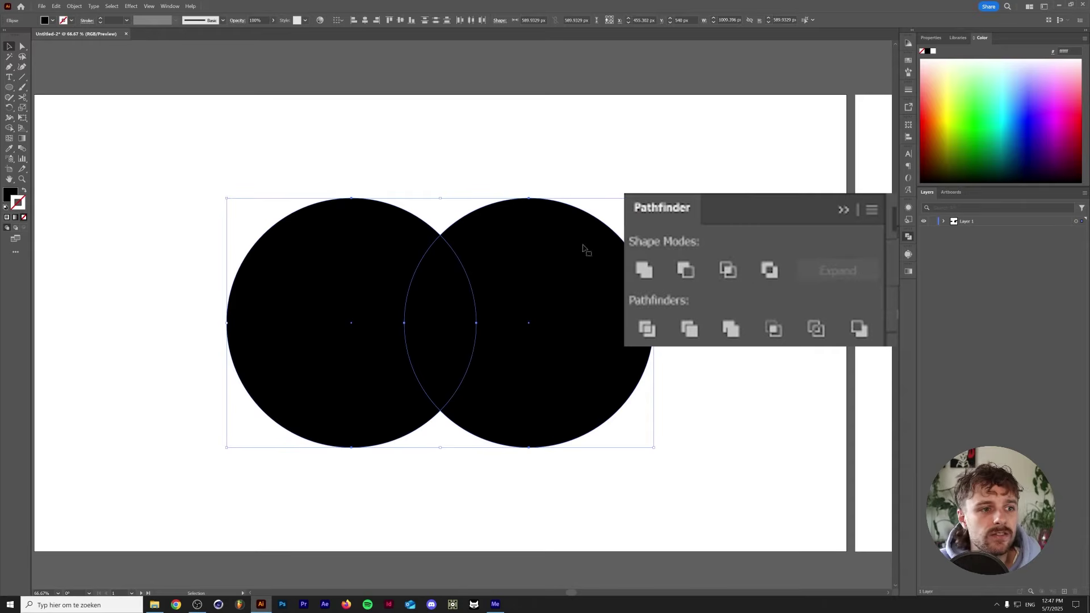
left_click(729, 270)
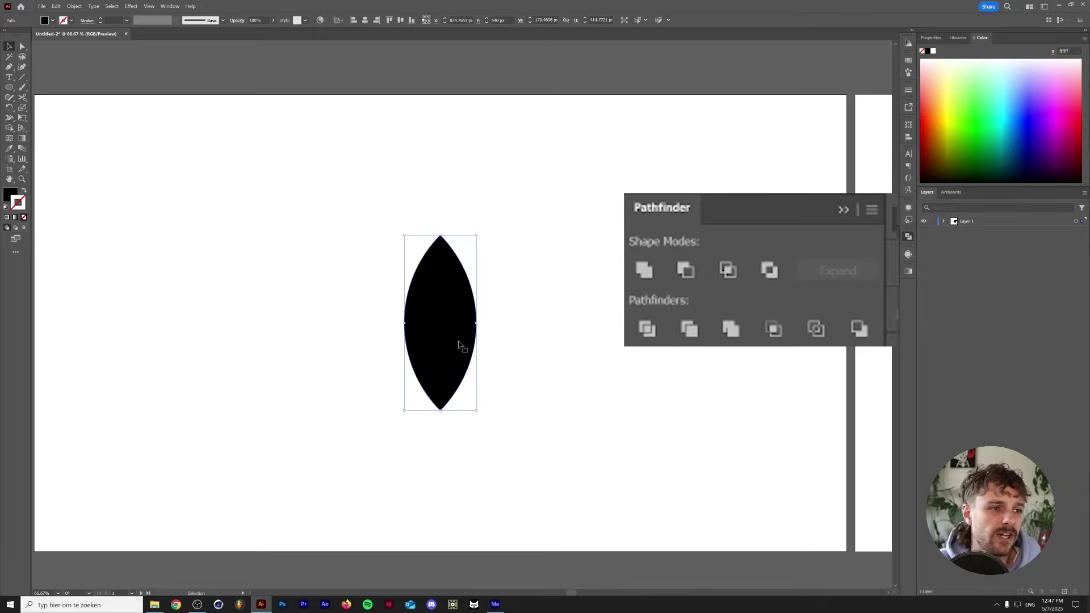
key("ctrl+z")
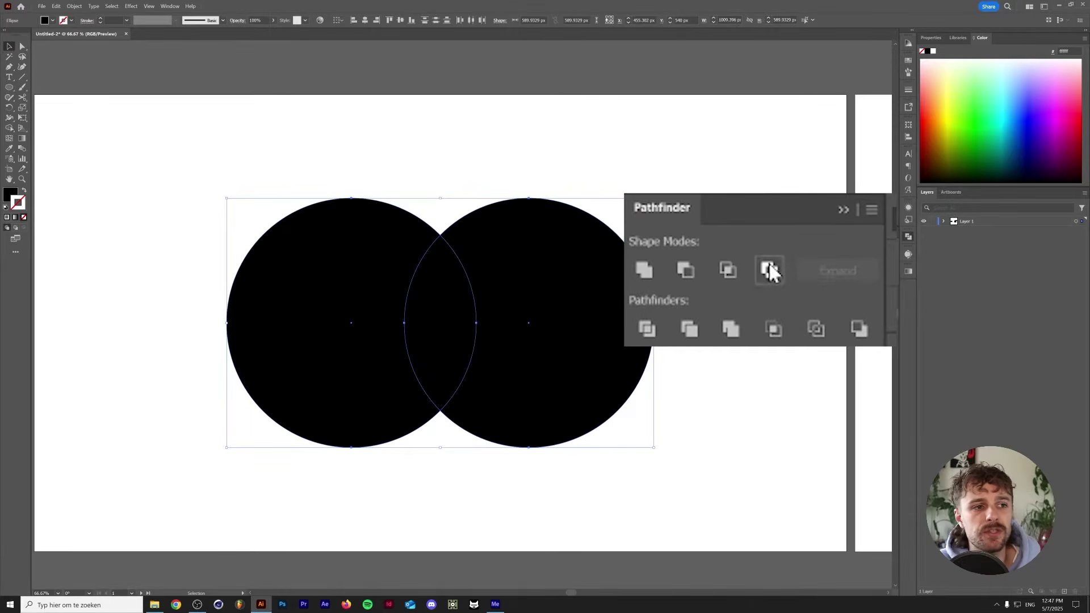
Try Exclude on the two circles and check its layer contents, and try Minus Back, undoing each operation
left_click(770, 270)
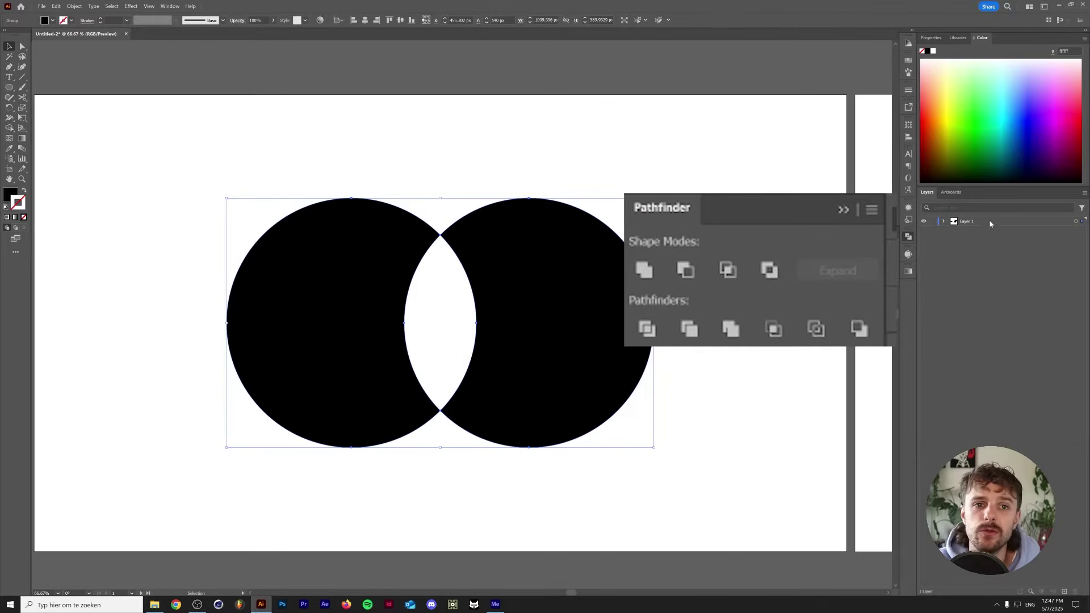
left_click(943, 222)
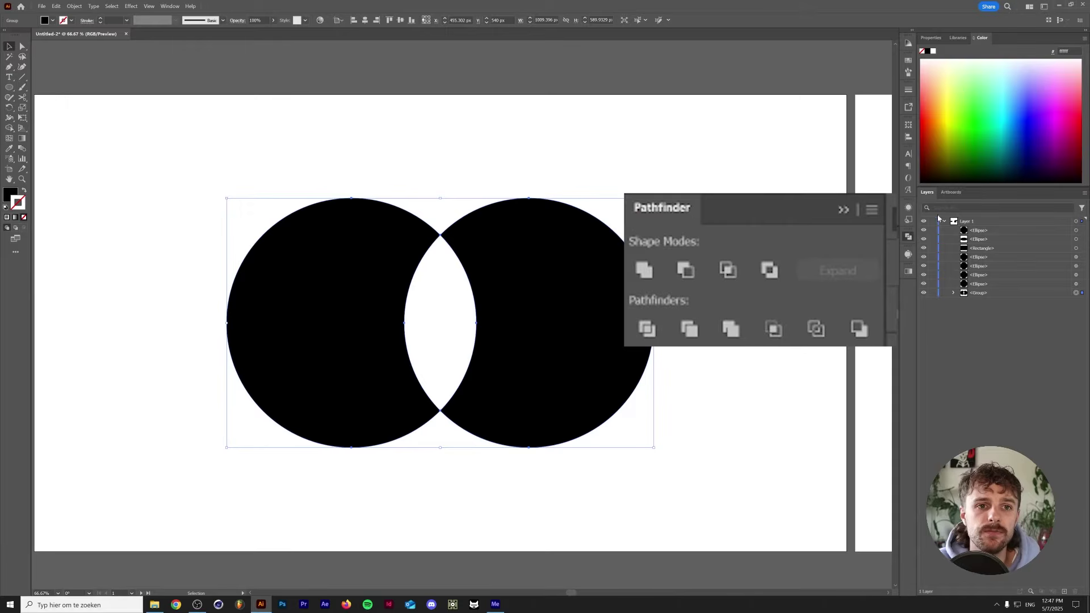
left_click(943, 222)
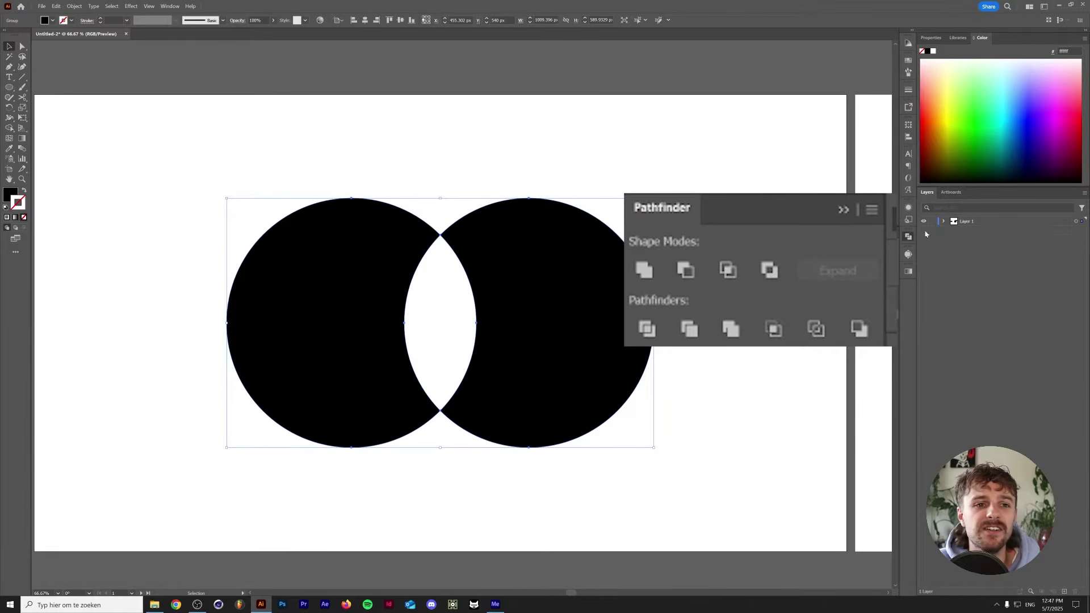
key("ctrl+z")
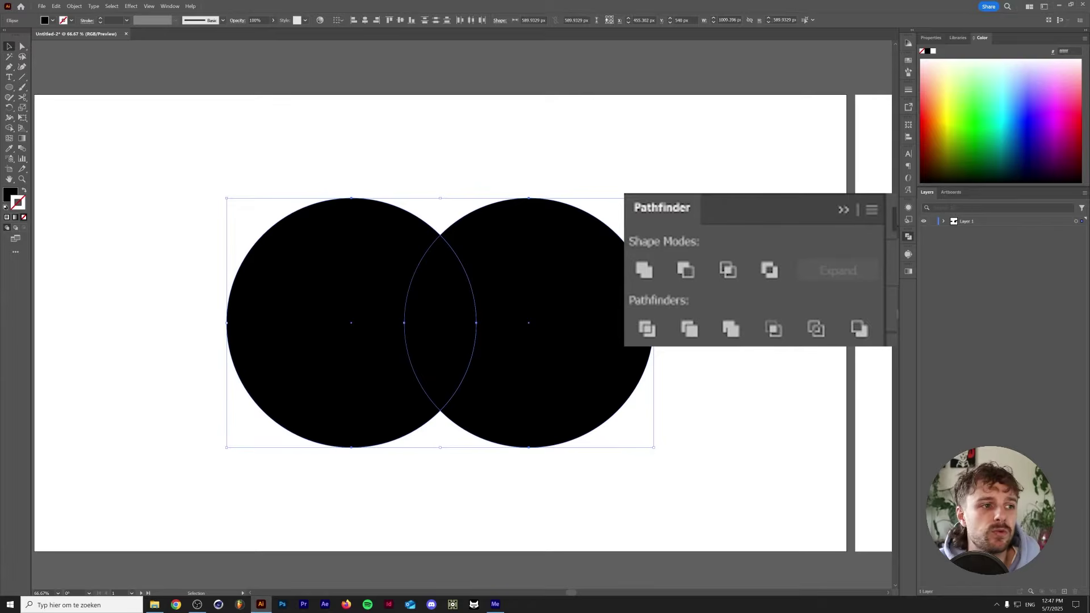
left_click(851, 334)
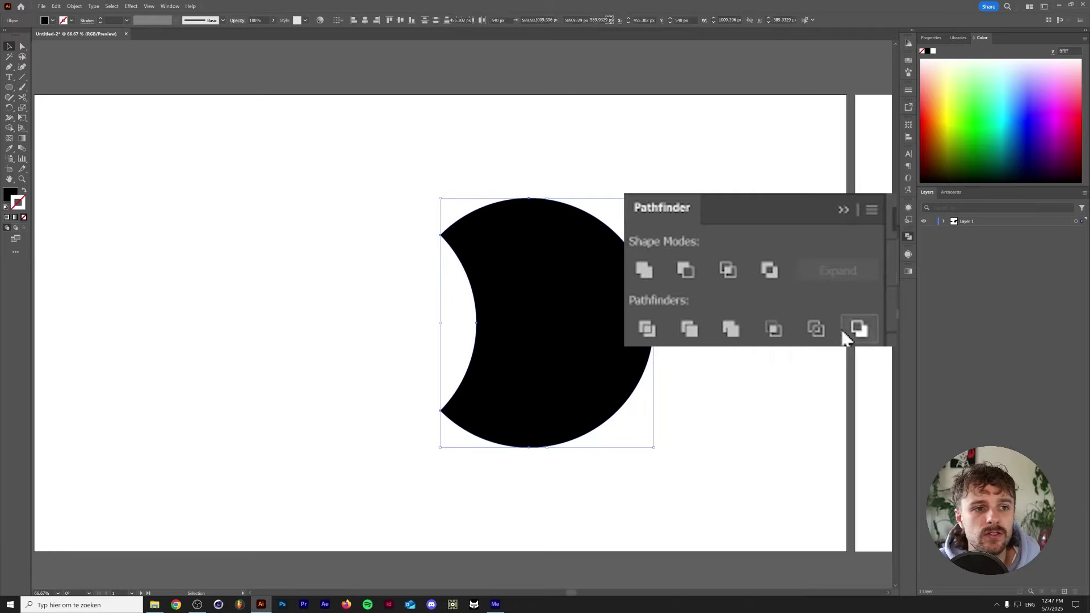
key("a")
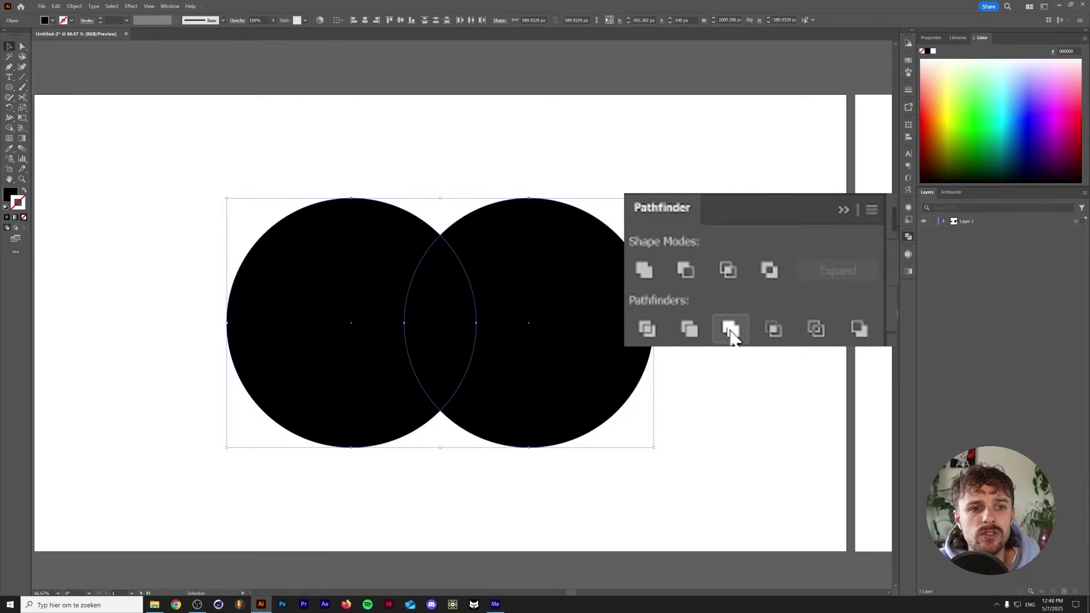
Divide the two circles, isolate the group to pull its pieces apart, and undo back to the original circles
left_click(646, 327)
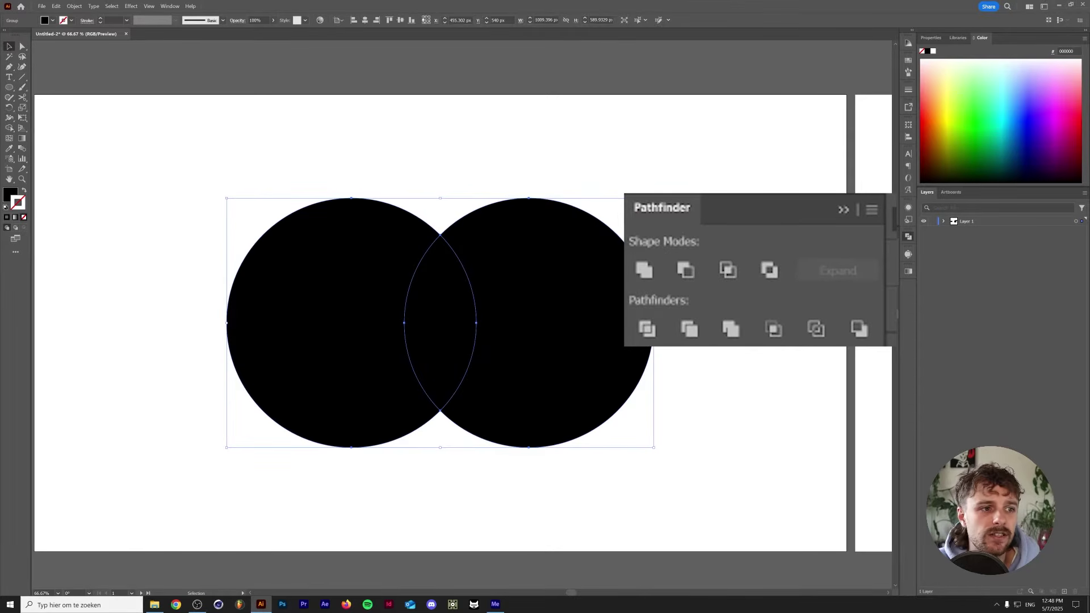
left_click(945, 222)
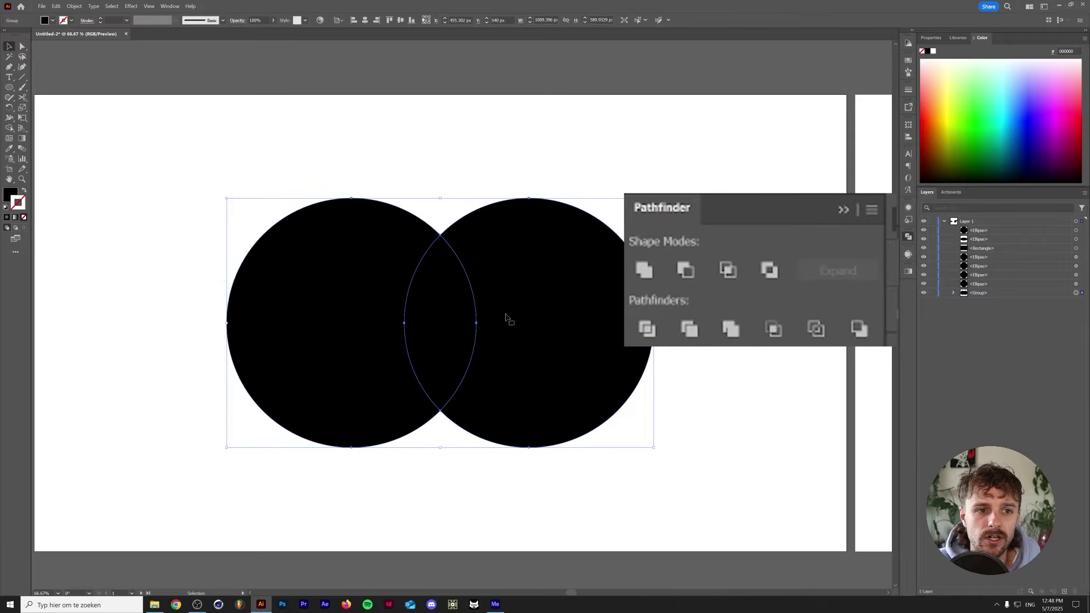
double_click(570, 311)
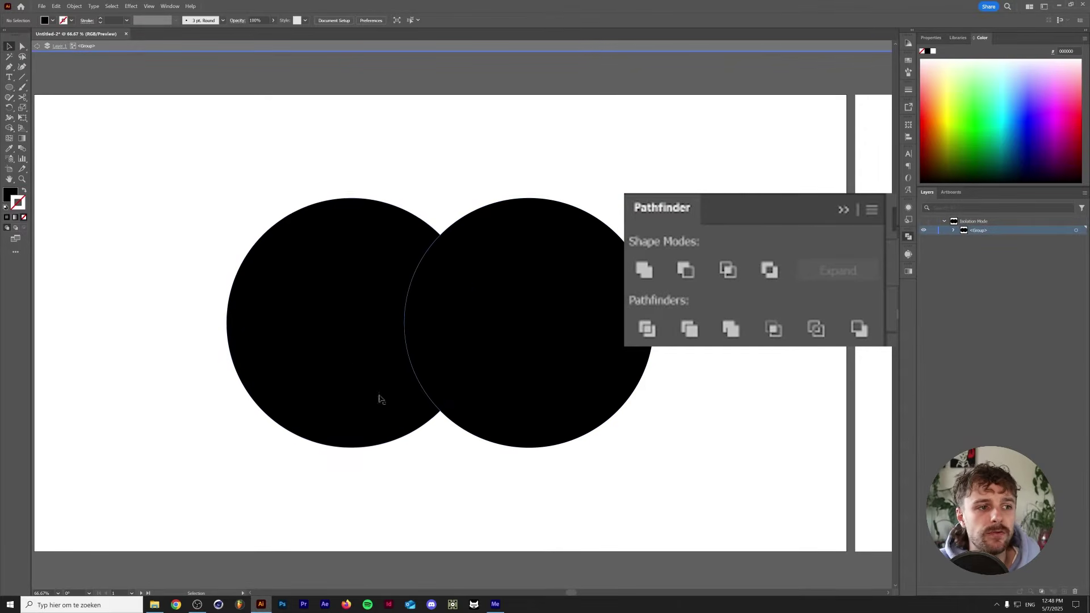
left_click_drag(535, 304, 725, 255)
left_click_drag(277, 317, 160, 316)
left_click_drag(416, 311, 366, 174)
key("ctrl+z")
key("ctrl+z")
key("ctrl+z")
key("ctrl+z")
key("ctrl+z")
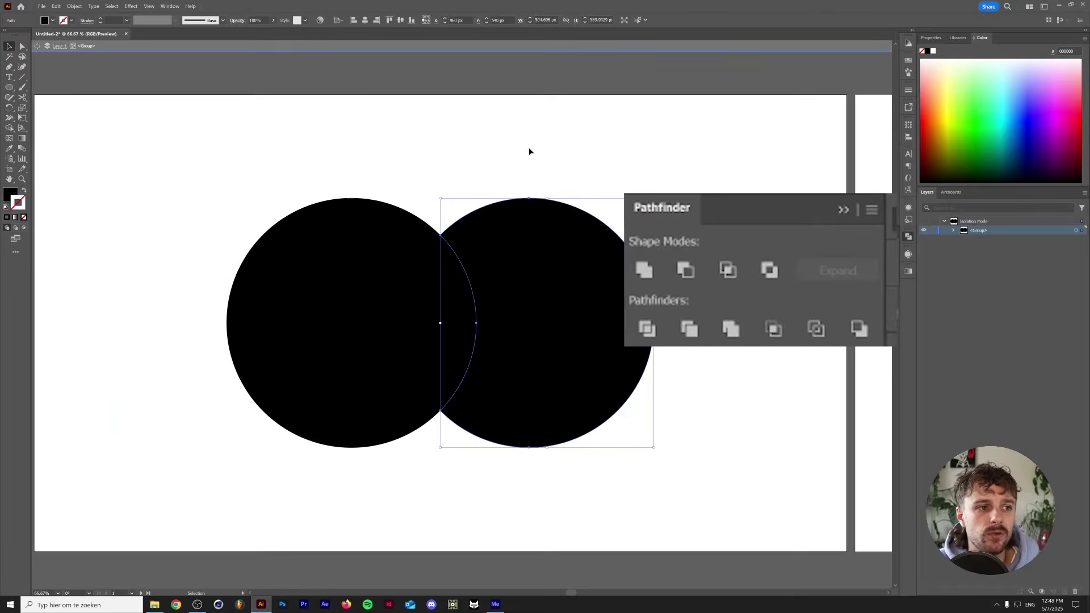
left_click_drag(592, 168, 324, 341)
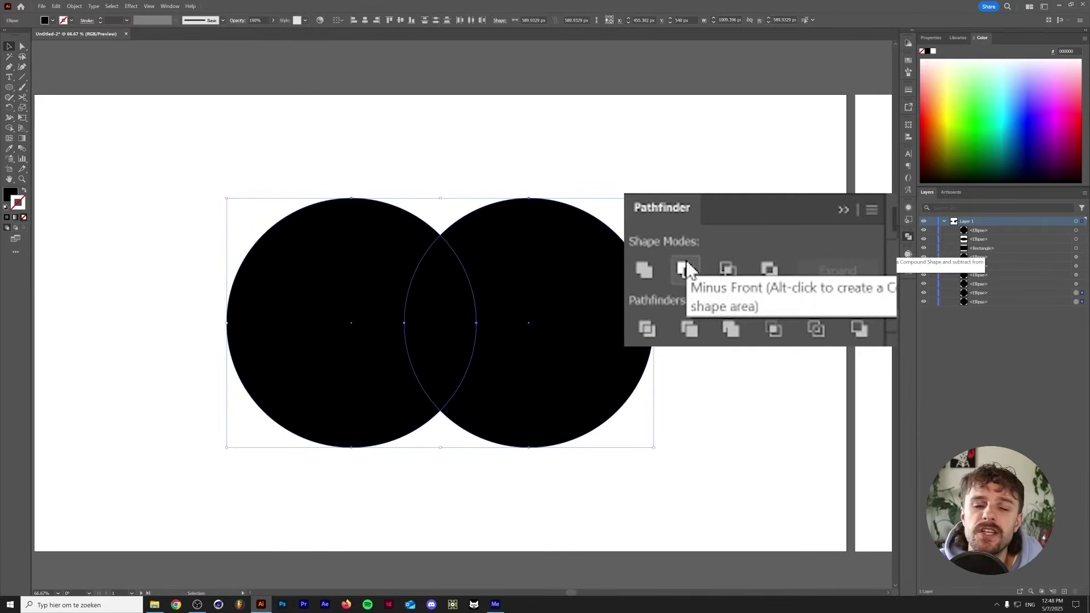
Apply Trim to the two circles, isolate the group to try moving the front piece, and undo everything
left_click(689, 329)
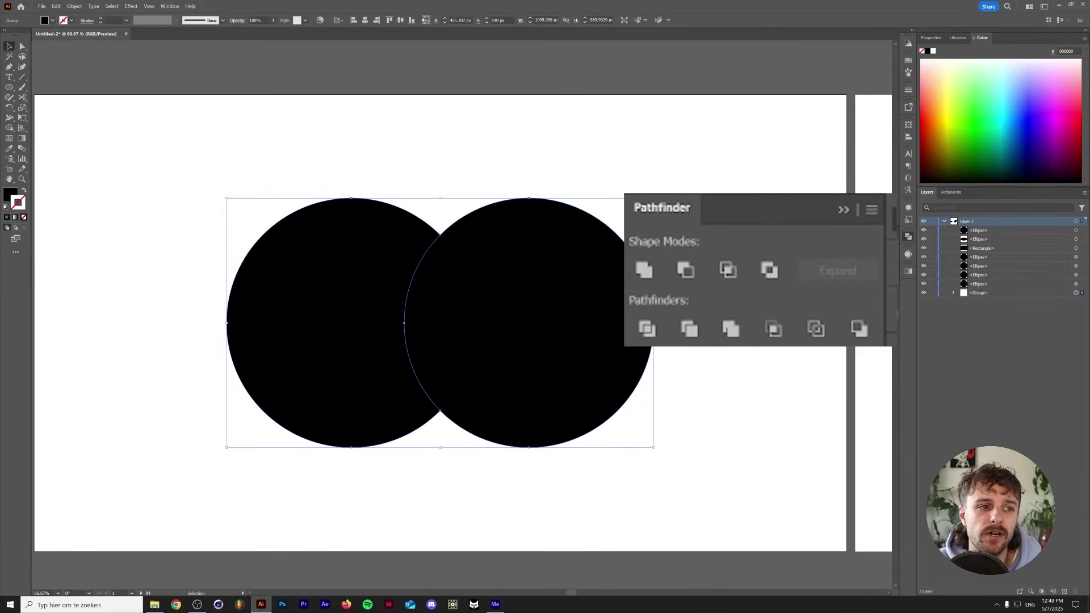
left_click(563, 170)
left_click_drag(493, 312, 619, 292)
key("ctrl+z")
double_click(459, 319)
key("ctrl+z")
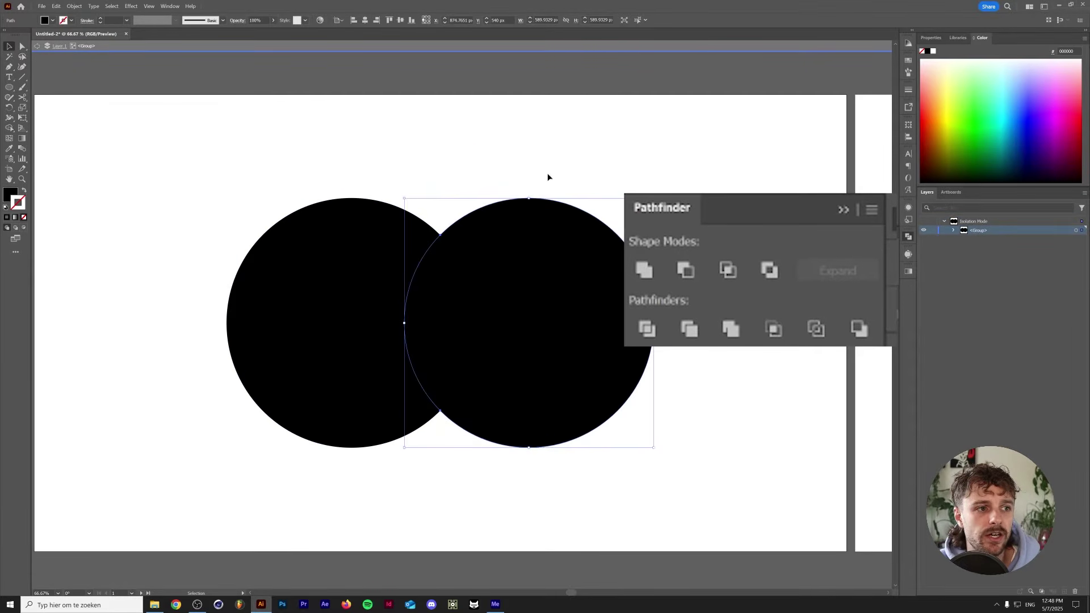
double_click(586, 203)
key("ctrl+z")
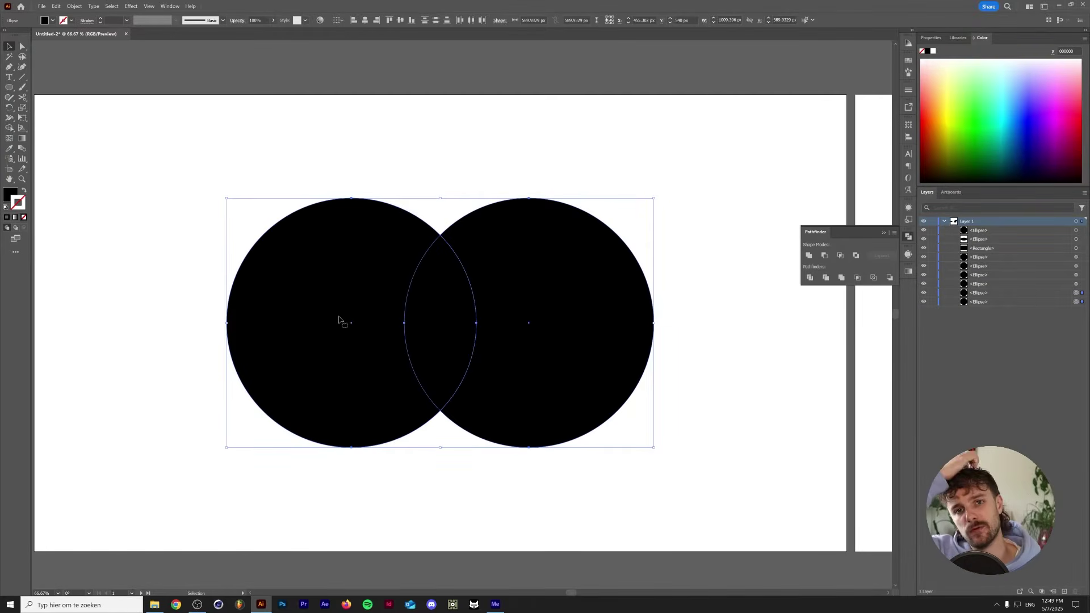
Using Shape Builder, try merging both circles completely and joining only the overlap to the left circle, undoing each merge
left_click(8, 129)
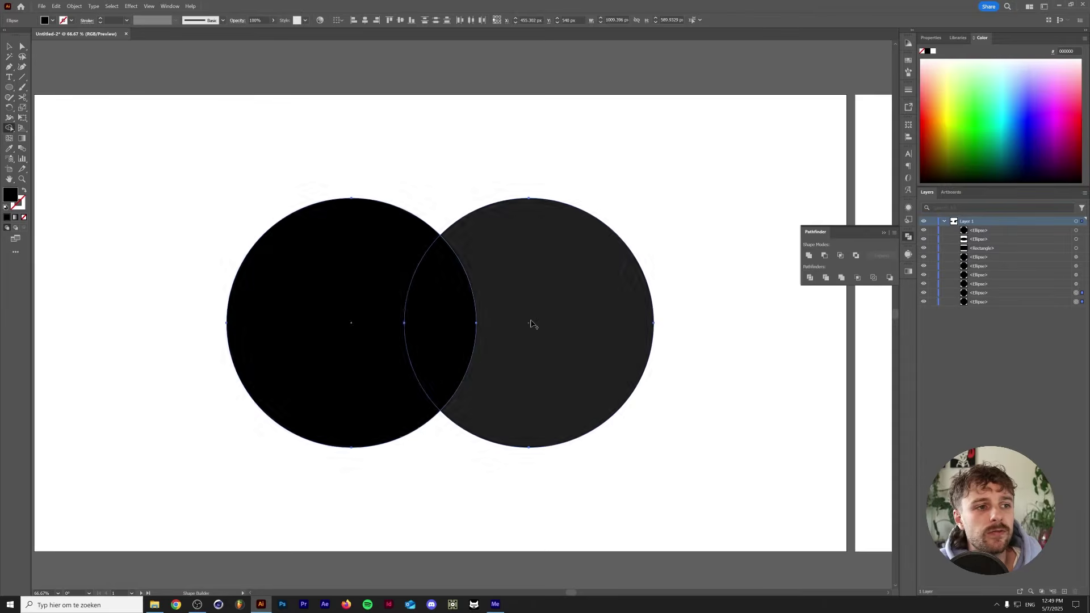
left_click_drag(404, 295, 575, 298)
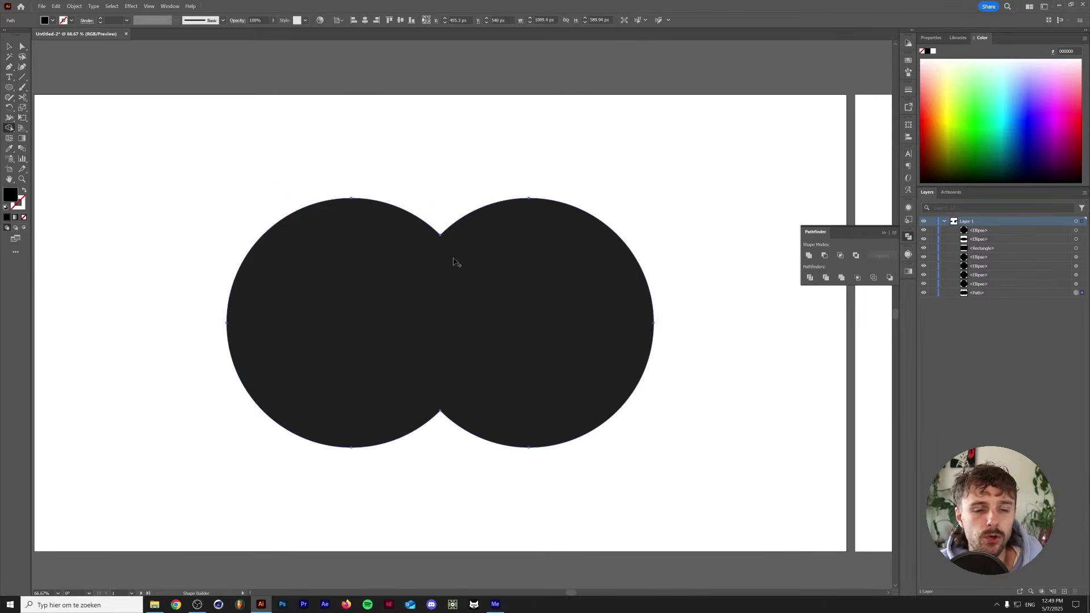
key("ctrl+z")
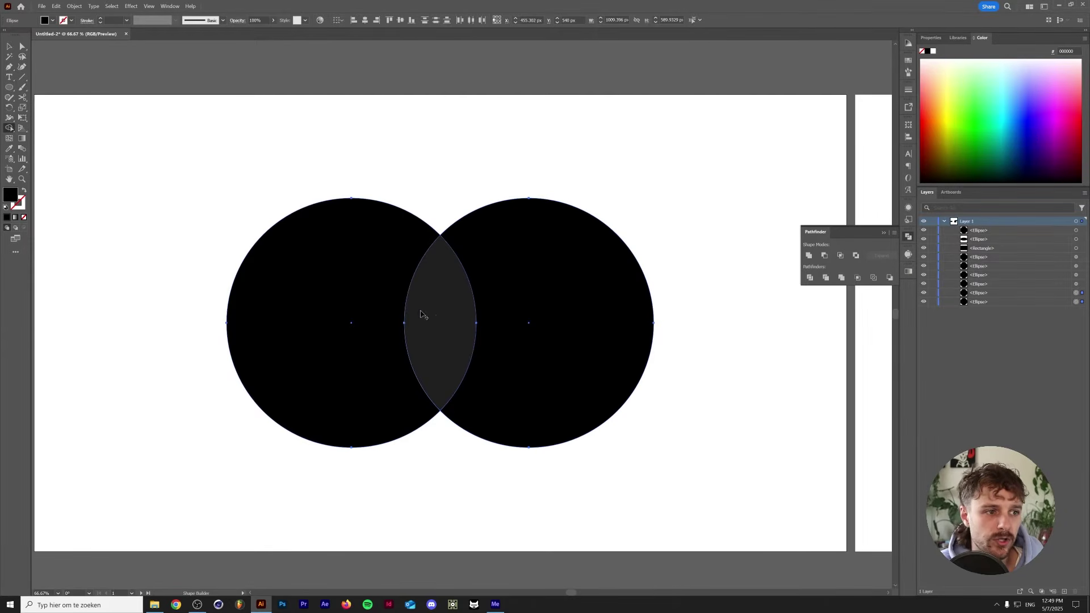
left_click(338, 319)
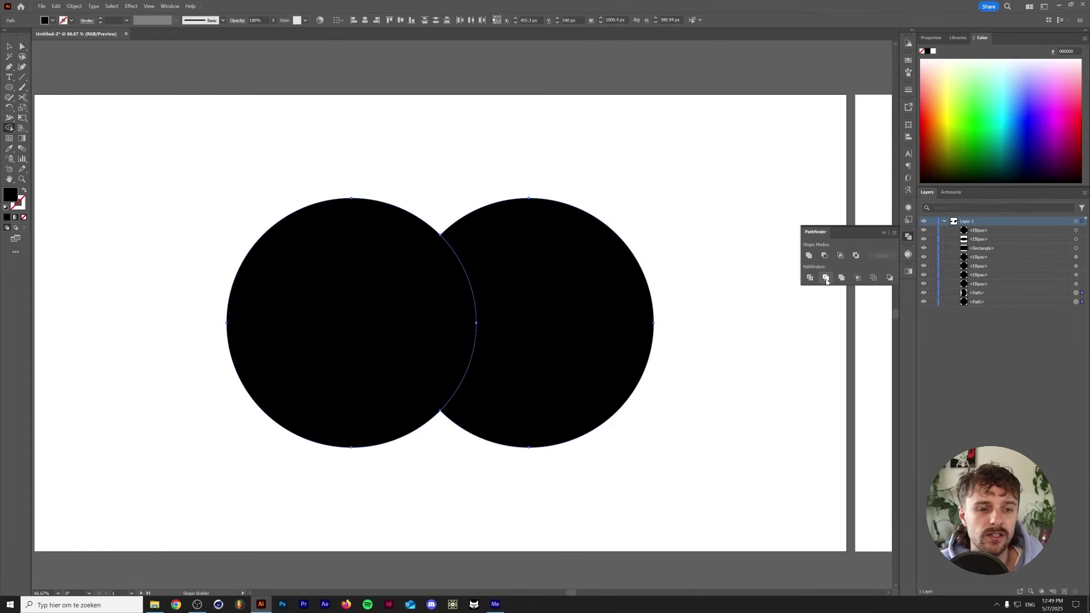
key("ctrl+z")
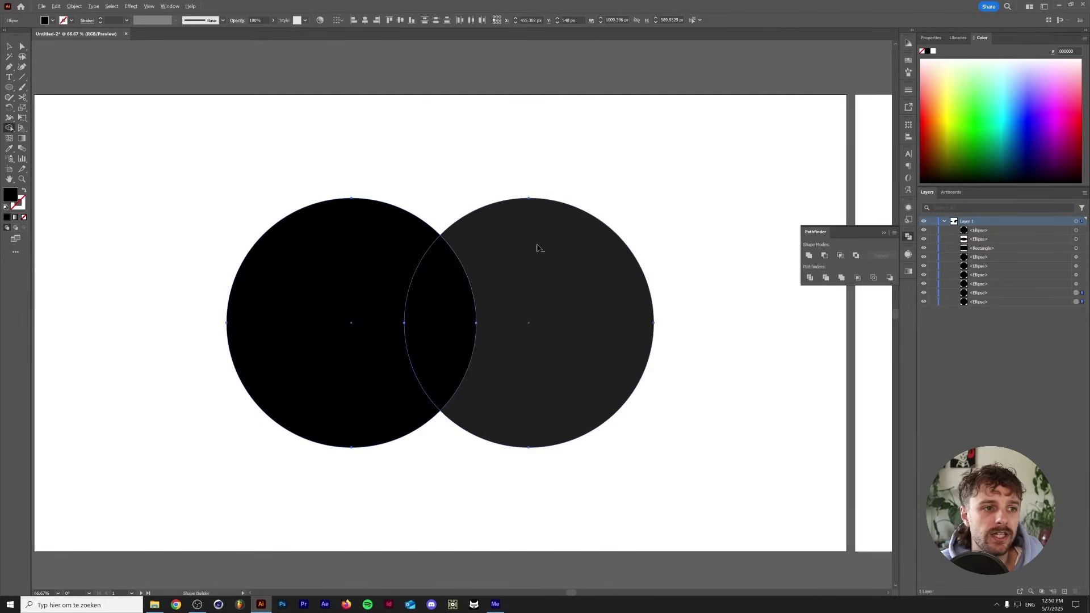
Remove the overlap and the rest of the right circle with Shape Builder, leaving the left crescent
left_click(448, 331, "alt")
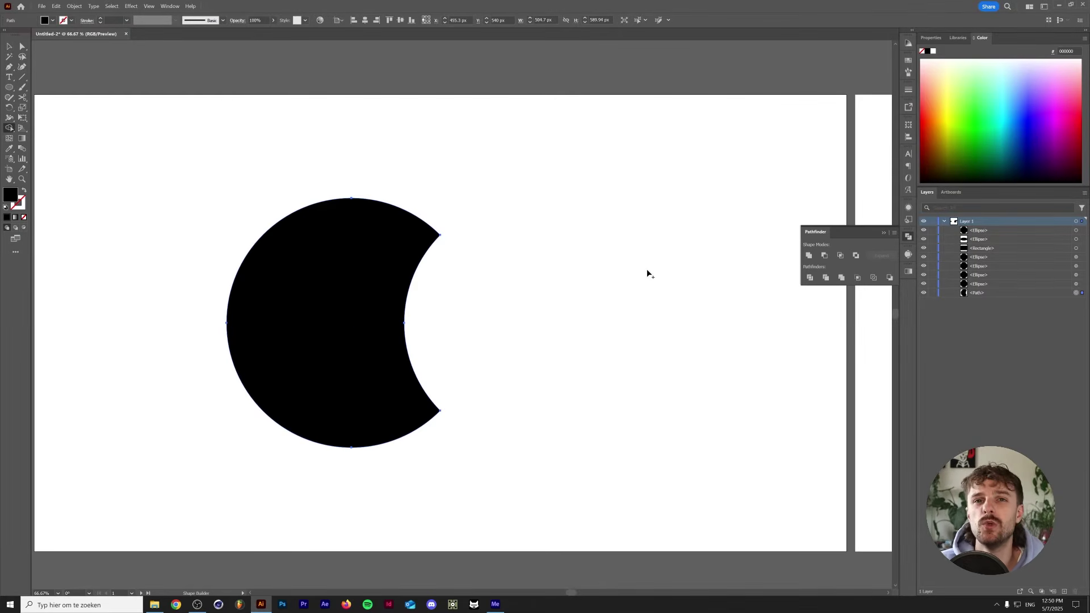
Select the overlapping rectangle, circles and large ellipse on the other artboard, and check their outlines in Outline view
left_click(10, 47)
left_click_drag(718, 184, 289, 185)
left_click_drag(621, 191, 216, 212)
left_click_drag(173, 167, 752, 488)
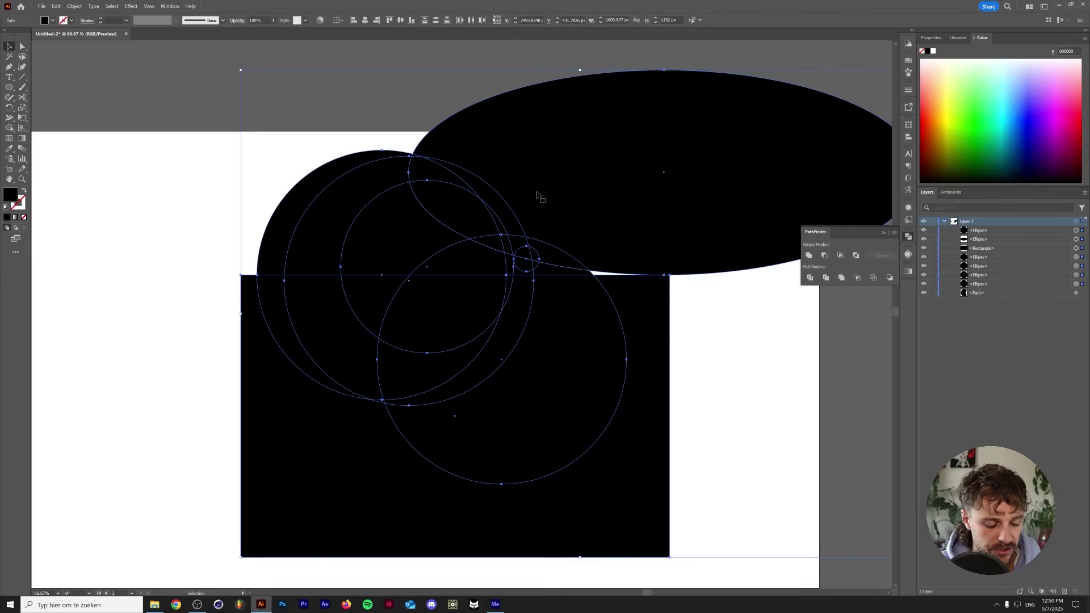
key("ctrl+y")
key("ctrl+y")
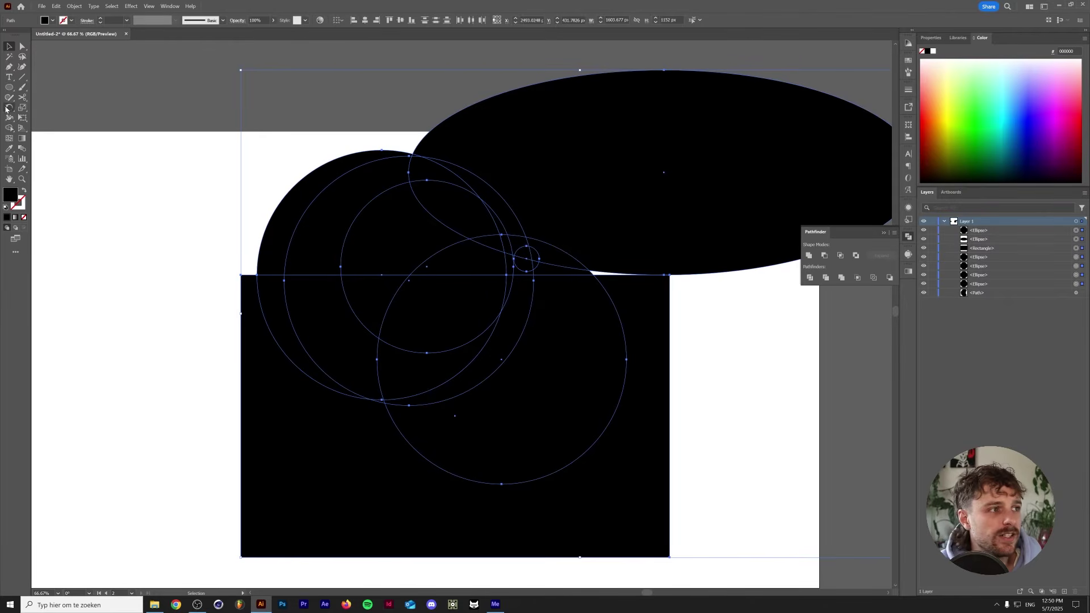
With Shape Builder, remove the rectangle with the circle parts inside it, the exposed part of the large ellipse and the small circle
left_click(9, 128)
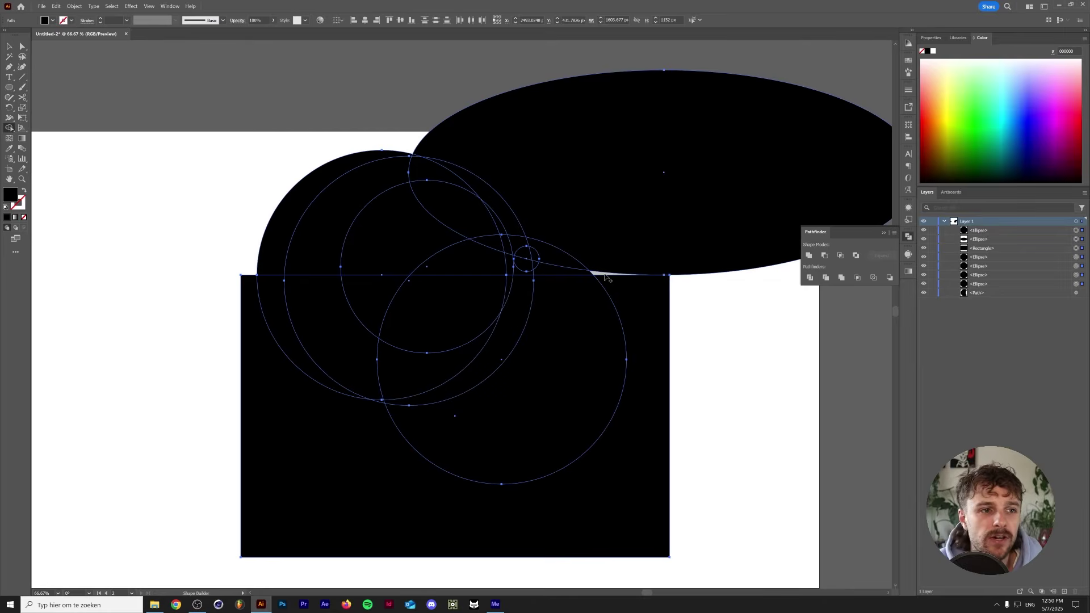
mouse_move(622, 306)
left_mouse_down()
mouse_move(290, 304)
mouse_move(265, 331)
mouse_move(489, 378)
left_mouse_up()
left_click_drag(370, 403, 389, 402)
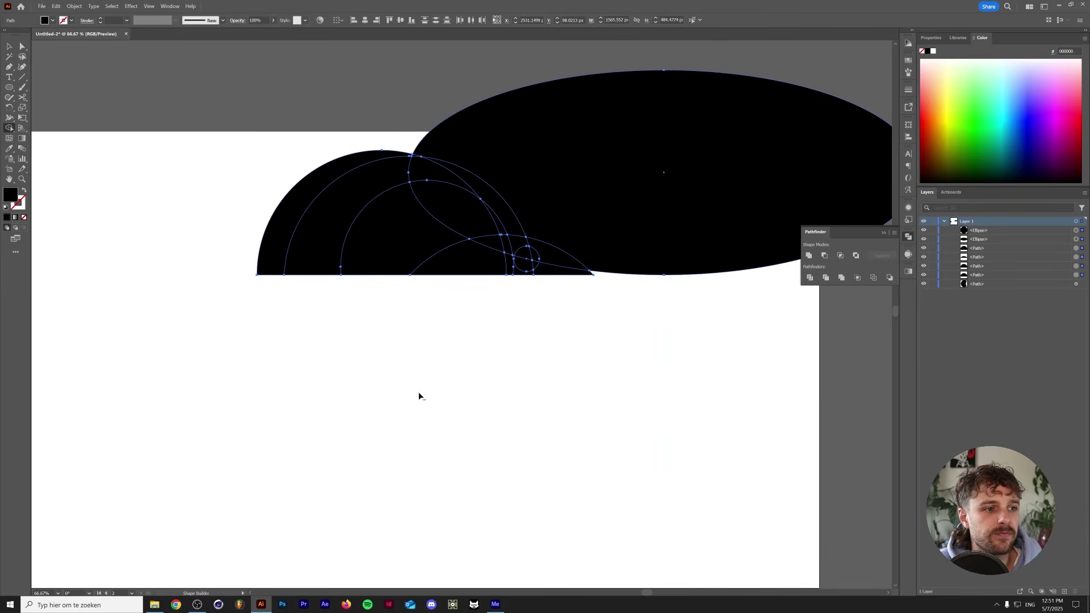
left_click_drag(534, 264, 547, 229)
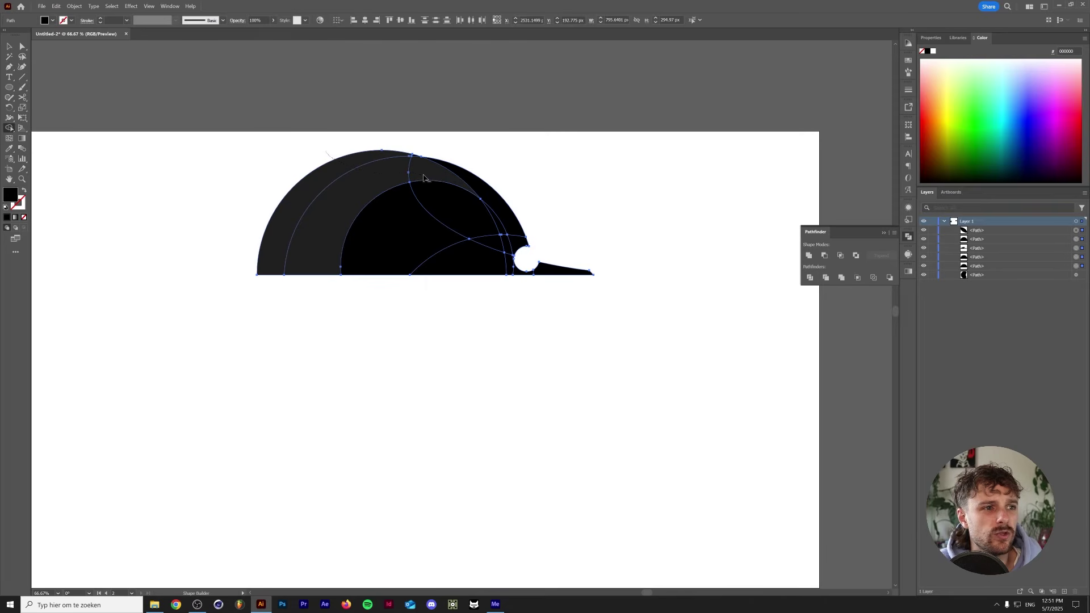
Remove the remaining inner and outer arch areas and the stray scraps at the upper tip, leaving a curved blade with a flat foot
left_click_drag(423, 175, 448, 191)
mouse_move(465, 236)
left_mouse_down()
mouse_move(482, 250)
mouse_move(500, 230)
mouse_move(510, 268)
left_mouse_up()
scroll(541, 259, "up", 1)
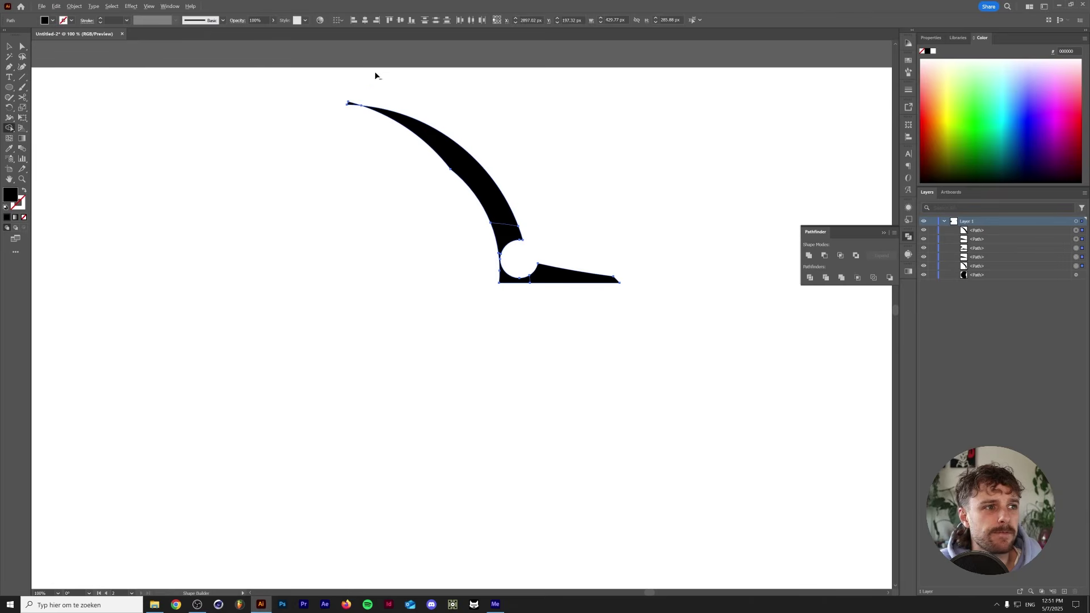
left_click_drag(340, 119, 342, 120)
scroll(392, 130, "up", 1)
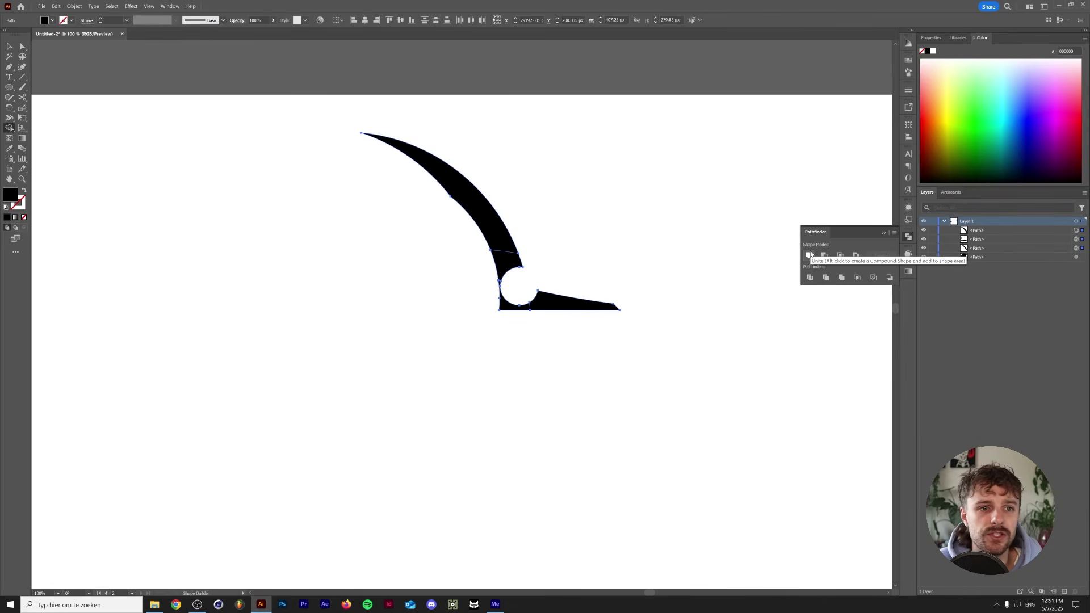
Unite the remaining pieces into one shape with Pathfinder and move it slightly down and to the left on the artboard
left_click(810, 255)
key("v")
left_click(691, 280)
left_click_drag(496, 230, 459, 337)
scroll(456, 342, "down", 1)
scroll(457, 342, "up", 1)
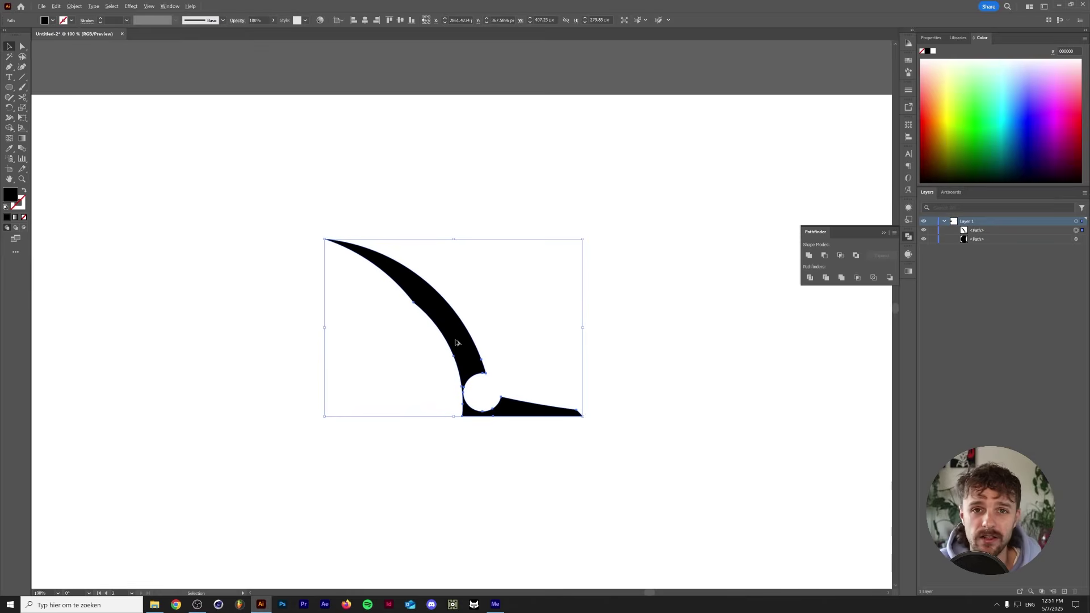